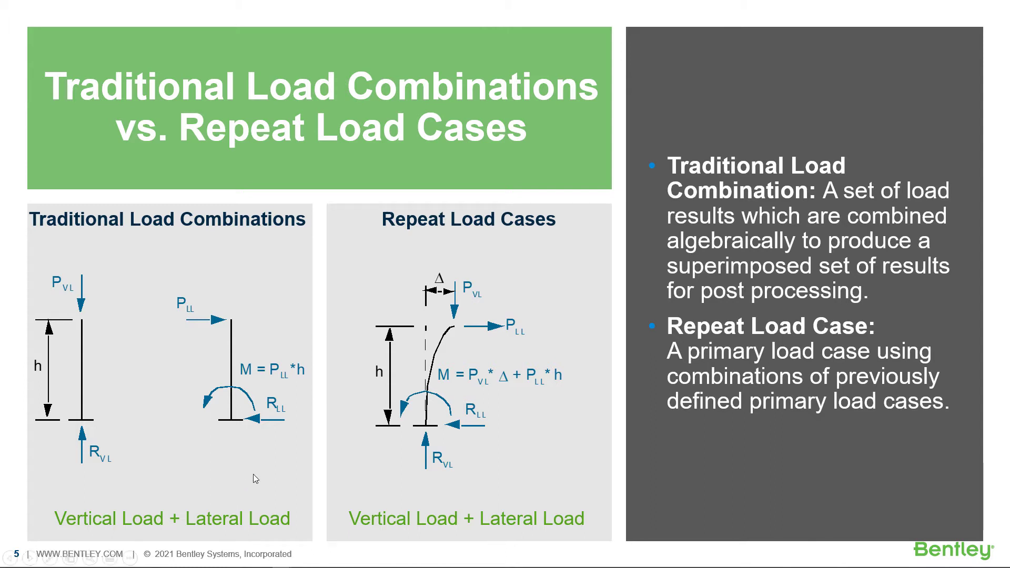
Leave the load-combinations slideshow and bring up the STAAD.Pro frame model window.
{"action": "key", "text": "alt+Tab"}
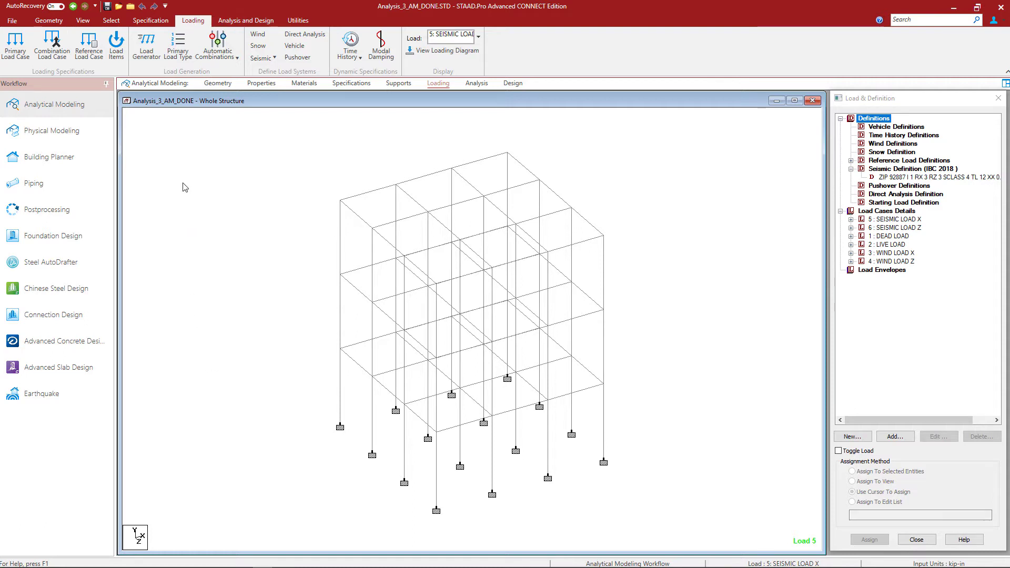
Start automatic load combinations using the ASCE7-16 code and StrengthDesignL0<100psf category.
{"action": "left_click", "coordinate": [217, 56]}
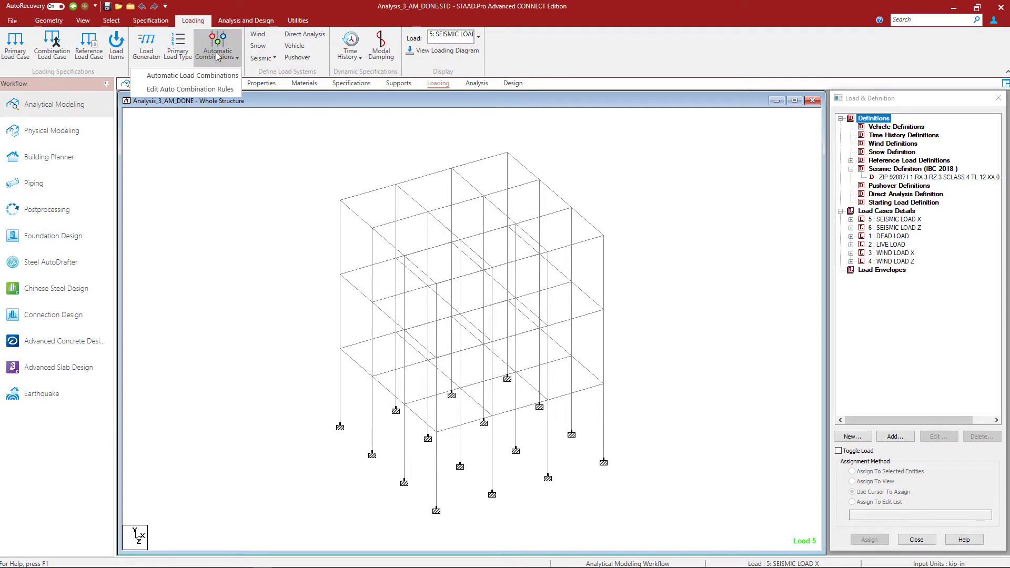
{"action": "left_click", "coordinate": [198, 78]}
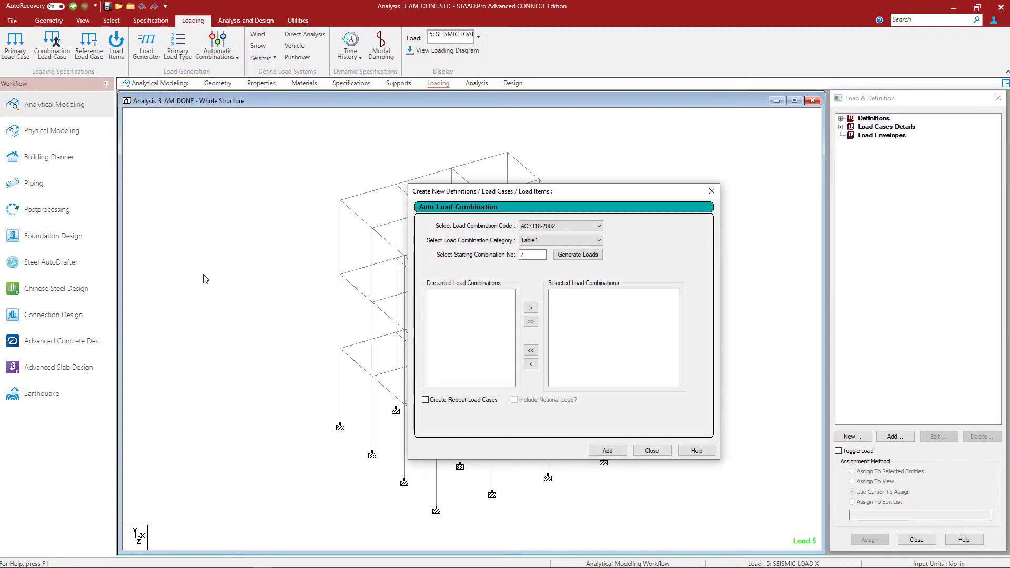
{"action": "left_click", "coordinate": [532, 230]}
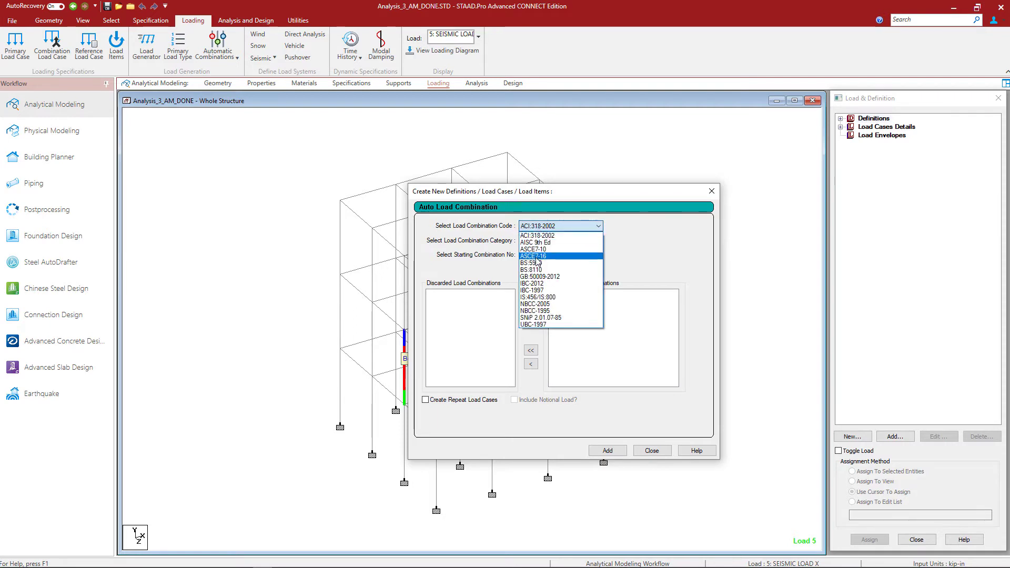
{"action": "left_click", "coordinate": [533, 256]}
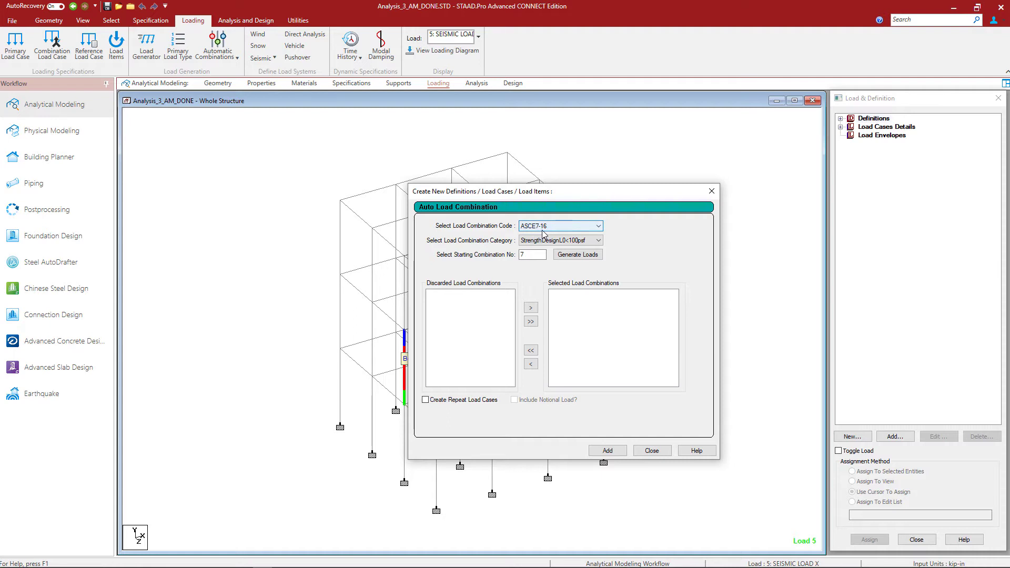
{"action": "left_click", "coordinate": [542, 241]}
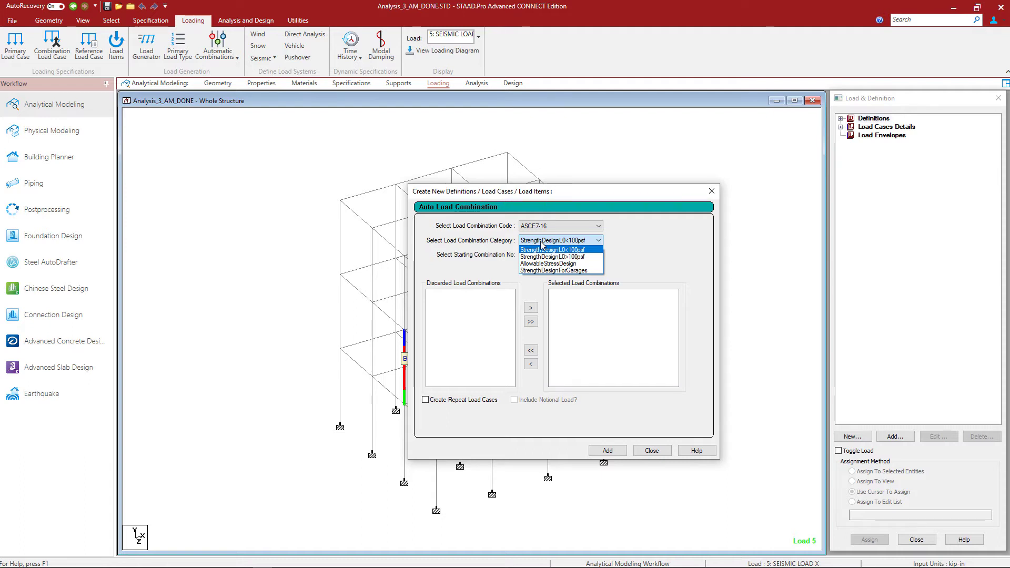
{"action": "left_click", "coordinate": [541, 245]}
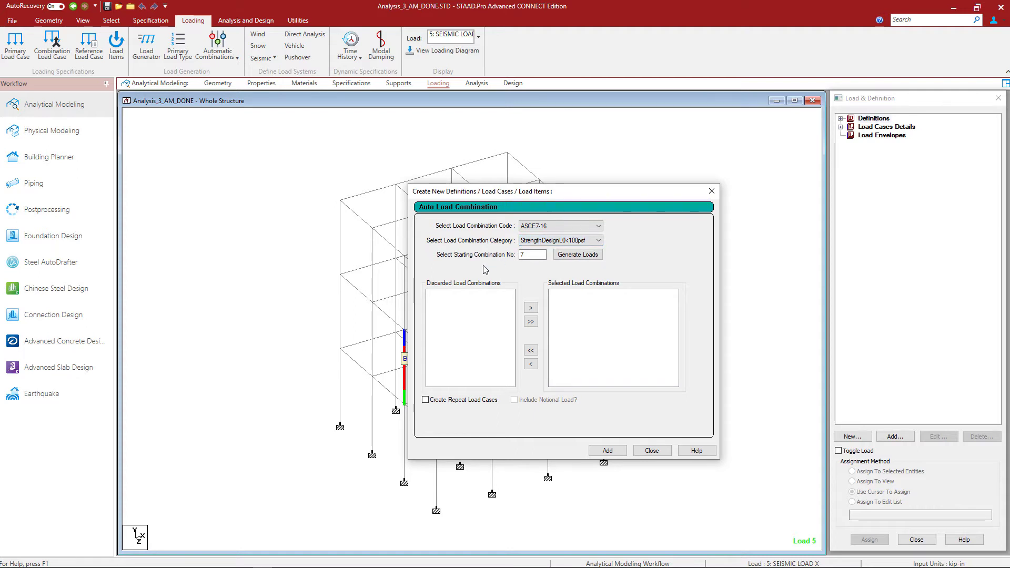
Generate combinations 7–23 as repeat load cases and add them to the model.
{"action": "left_click", "coordinate": [426, 401]}
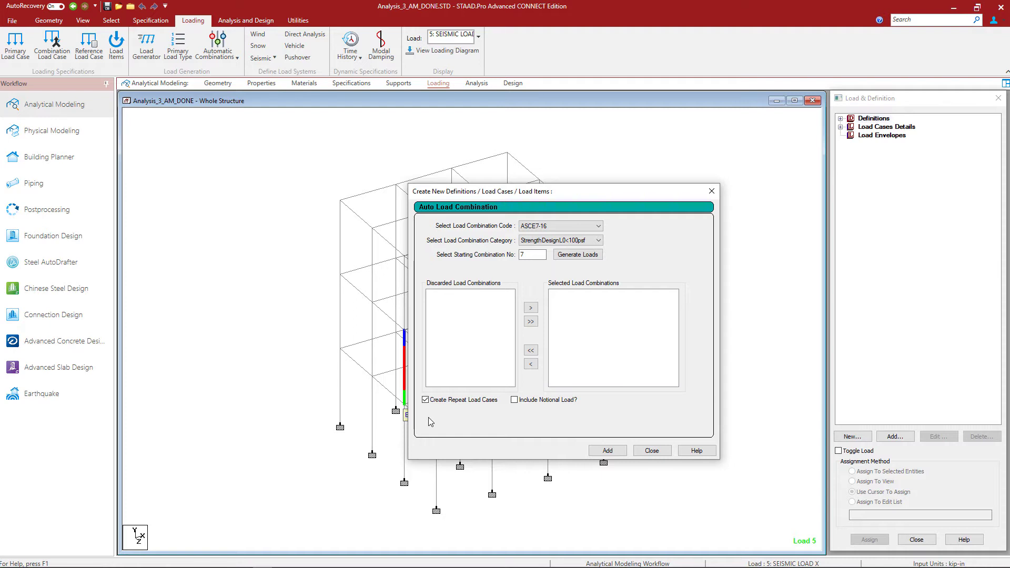
{"action": "left_click", "coordinate": [573, 260]}
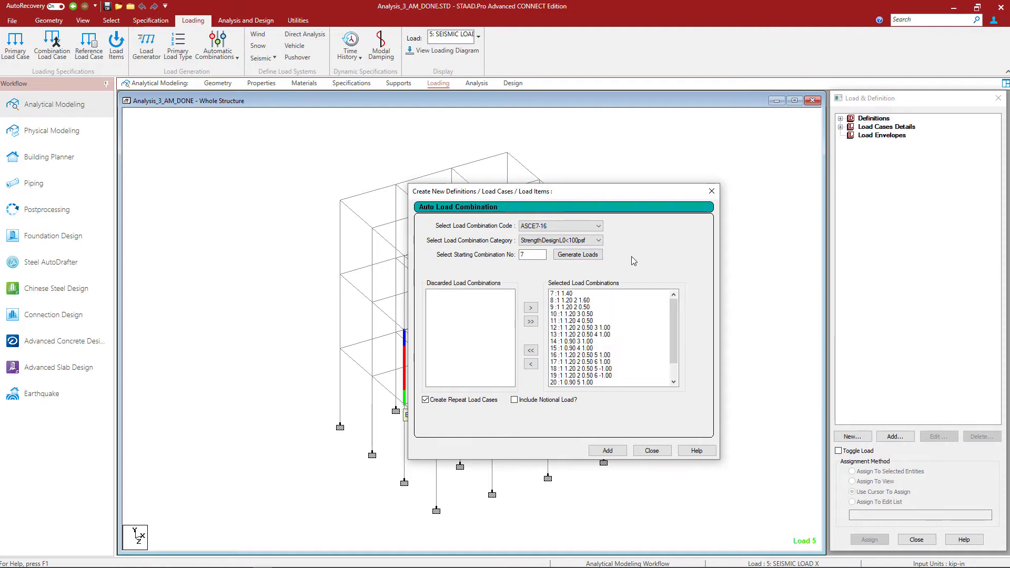
{"action": "left_click", "coordinate": [606, 450]}
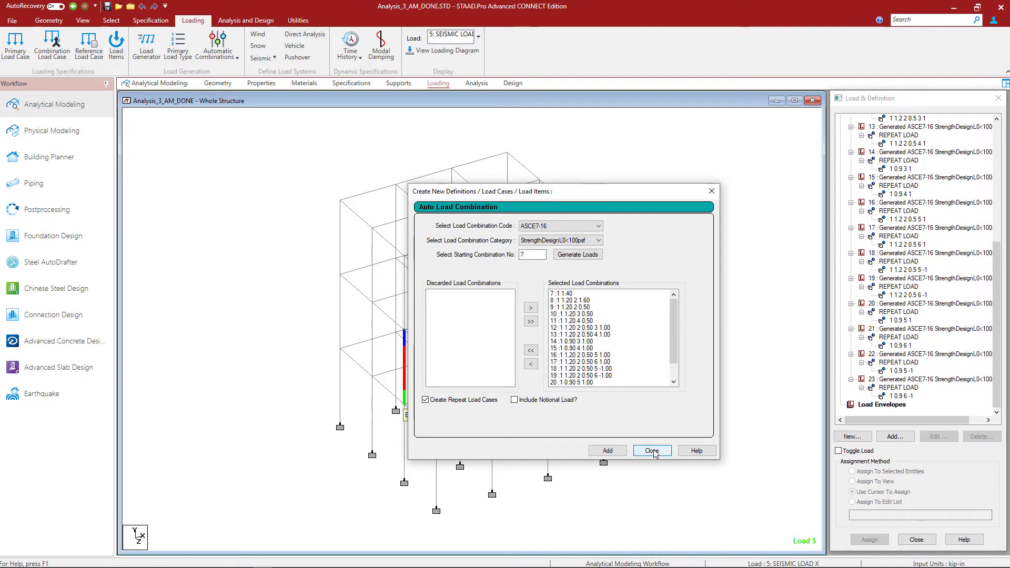
{"action": "left_click", "coordinate": [652, 450]}
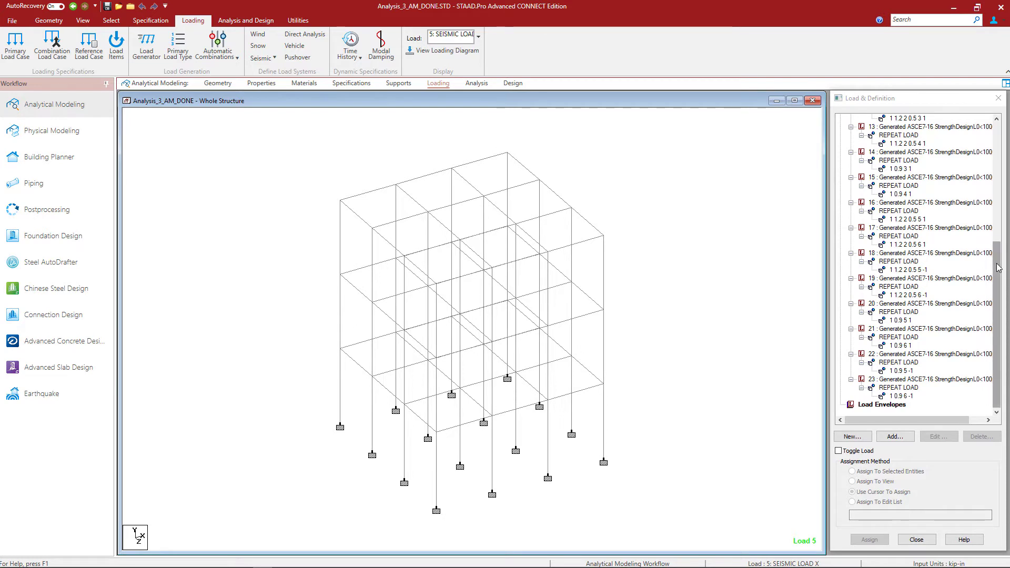
Scroll the load tree back to the top and switch to the Analysis workflow stage.
{"action": "left_click_drag", "start_coordinate": [998, 267], "coordinate": [1009, 153]}
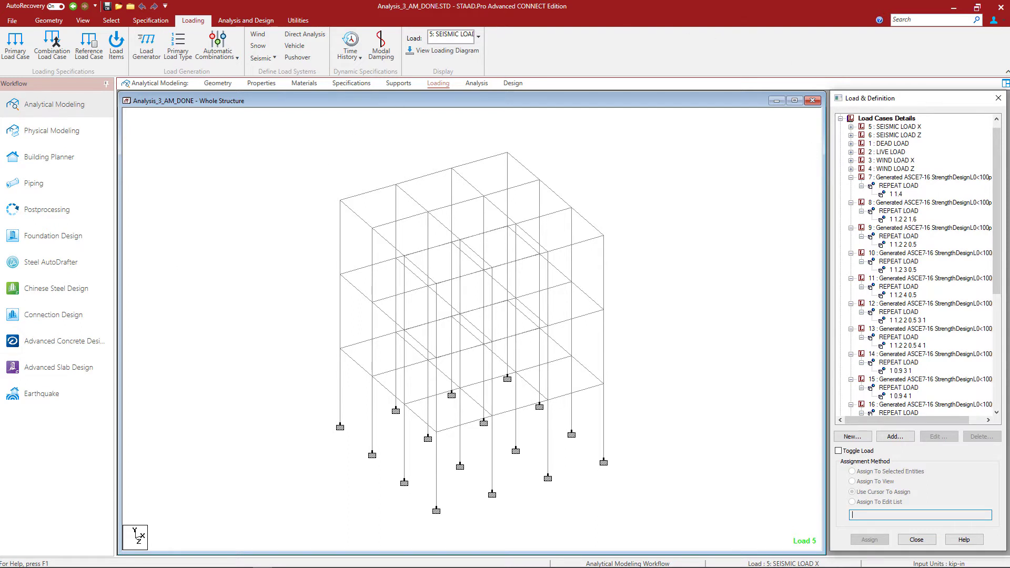
{"action": "left_click", "coordinate": [476, 83]}
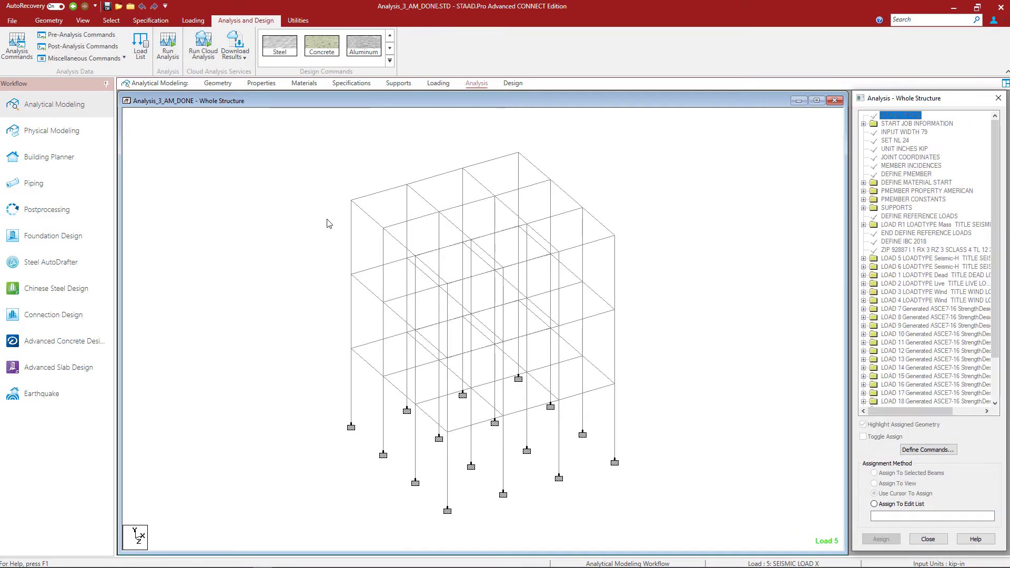
Open the Analysis/Print Commands dialog via Define Commands.
{"action": "left_click", "coordinate": [910, 448]}
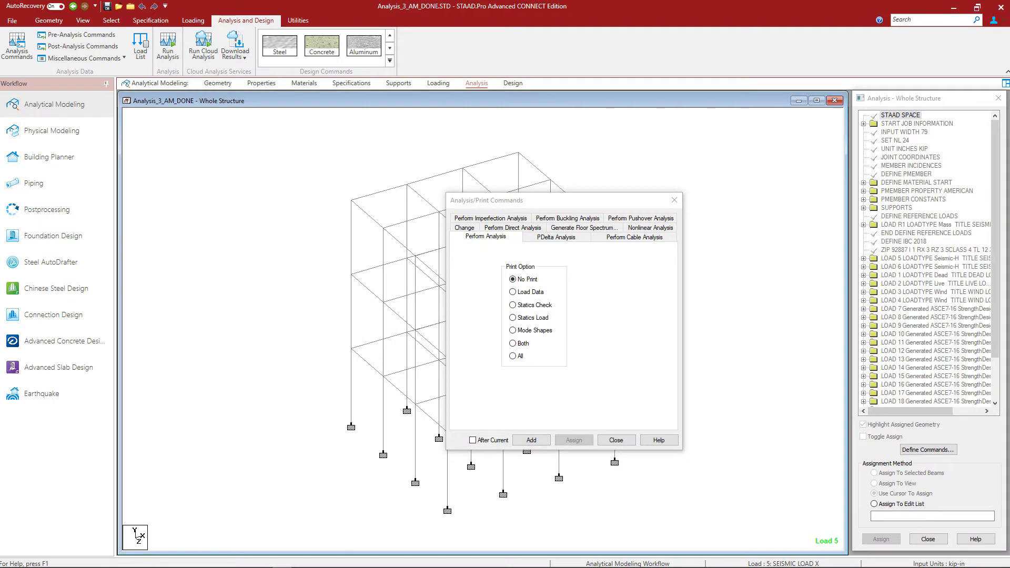
Add a PDELTA 15 ANALYSIS SMALLDELTA command with 15 iterations.
{"action": "left_click", "coordinate": [541, 237]}
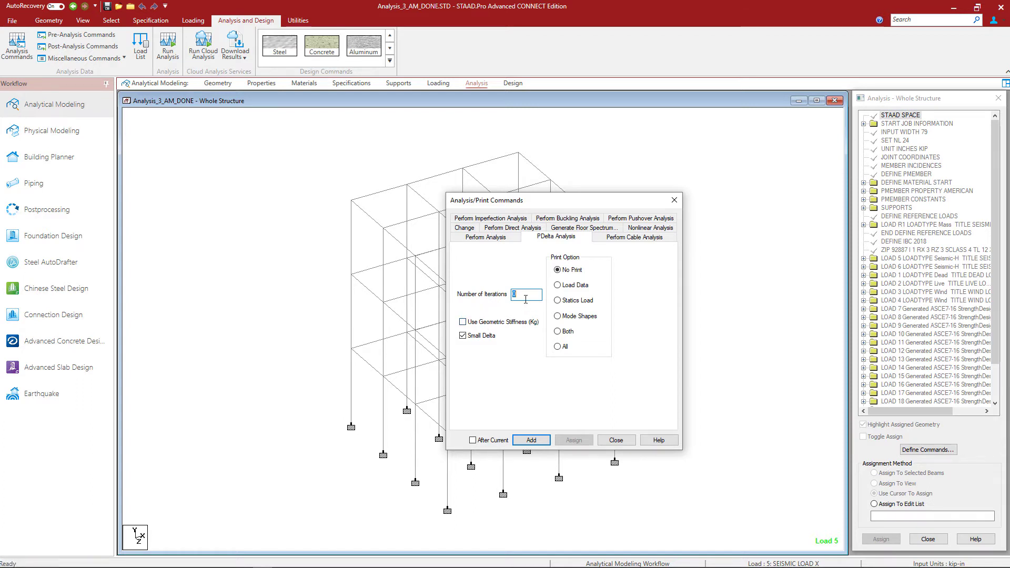
{"action": "type", "text": "15"}
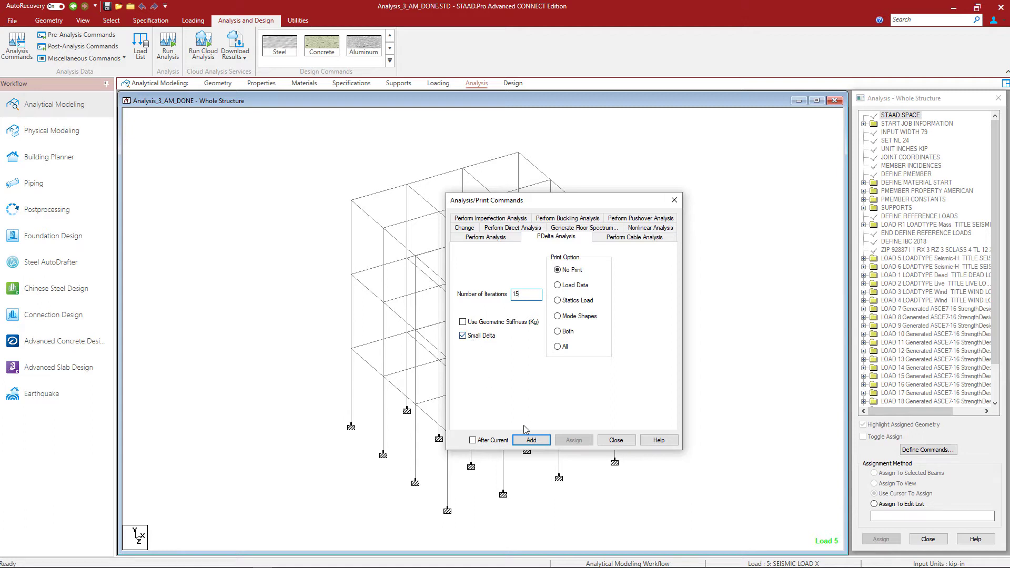
{"action": "left_click", "coordinate": [531, 439]}
{"action": "left_click", "coordinate": [616, 440]}
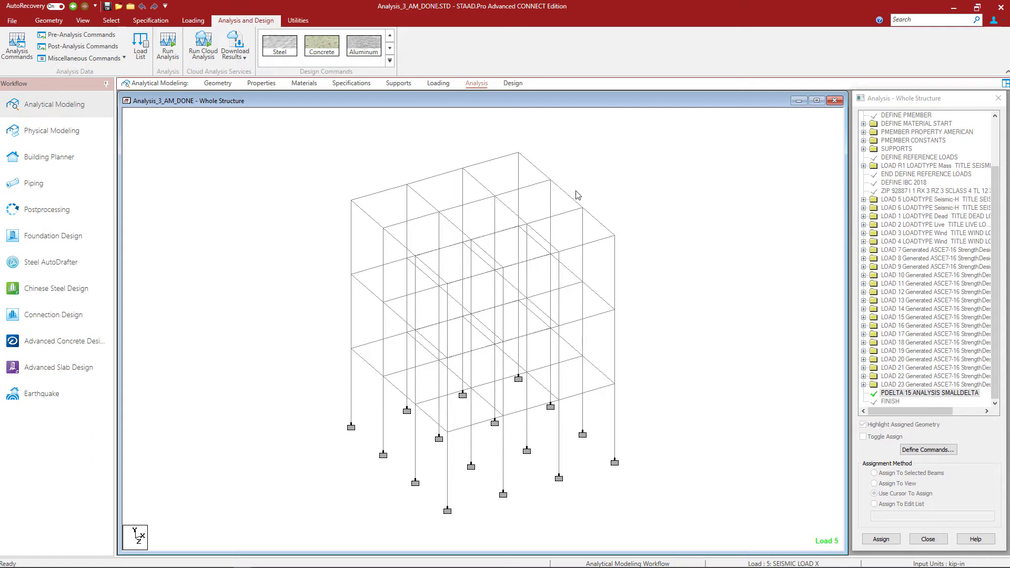
{"action": "left_click", "coordinate": [876, 105]}
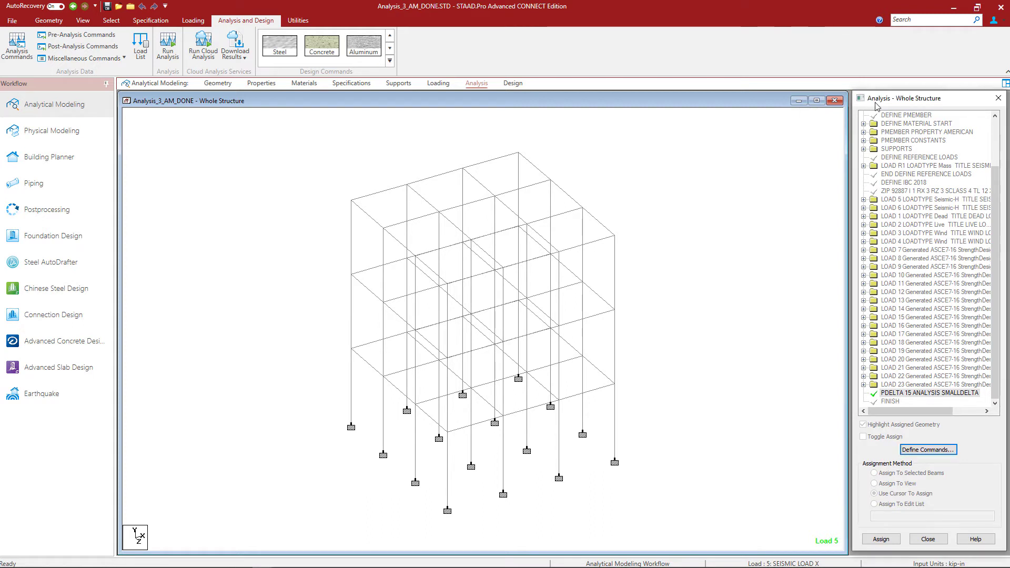
Insert a PERFORM ANALYSIS command after seismic load 5, placed after the current position at LOAD 6.
{"action": "left_click", "coordinate": [890, 208]}
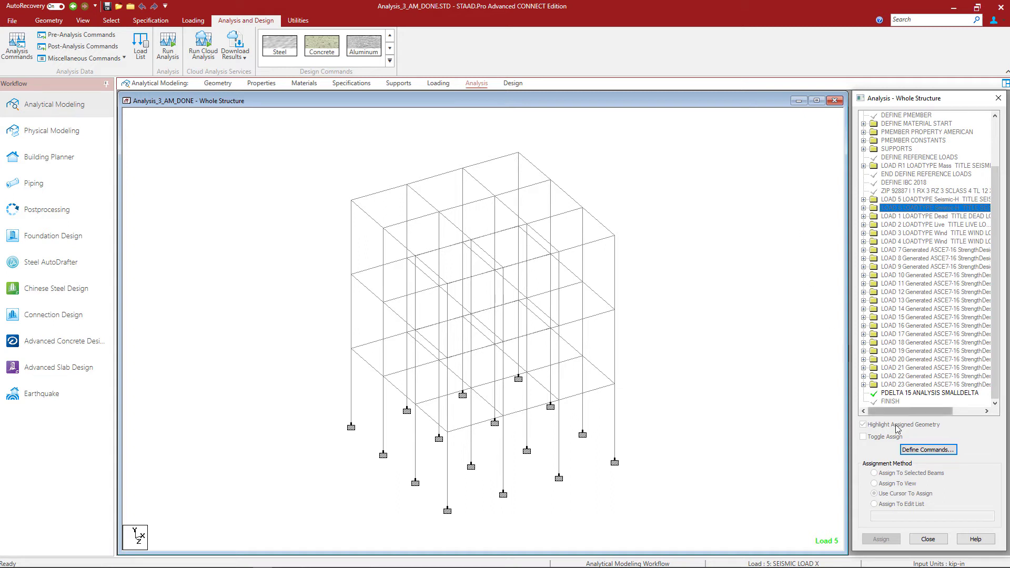
{"action": "left_click", "coordinate": [915, 449]}
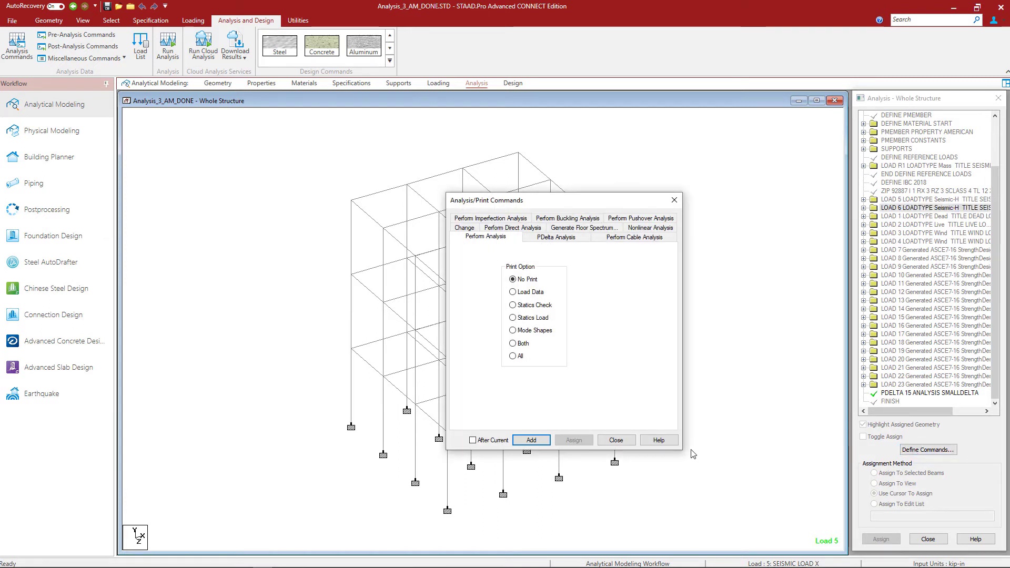
{"action": "left_click", "coordinate": [472, 441]}
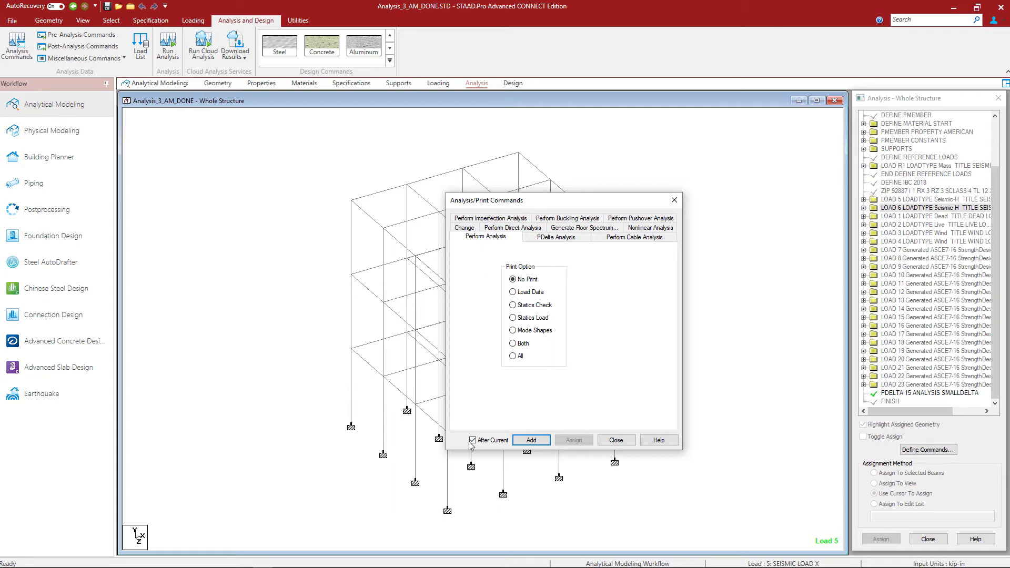
{"action": "left_click", "coordinate": [531, 440]}
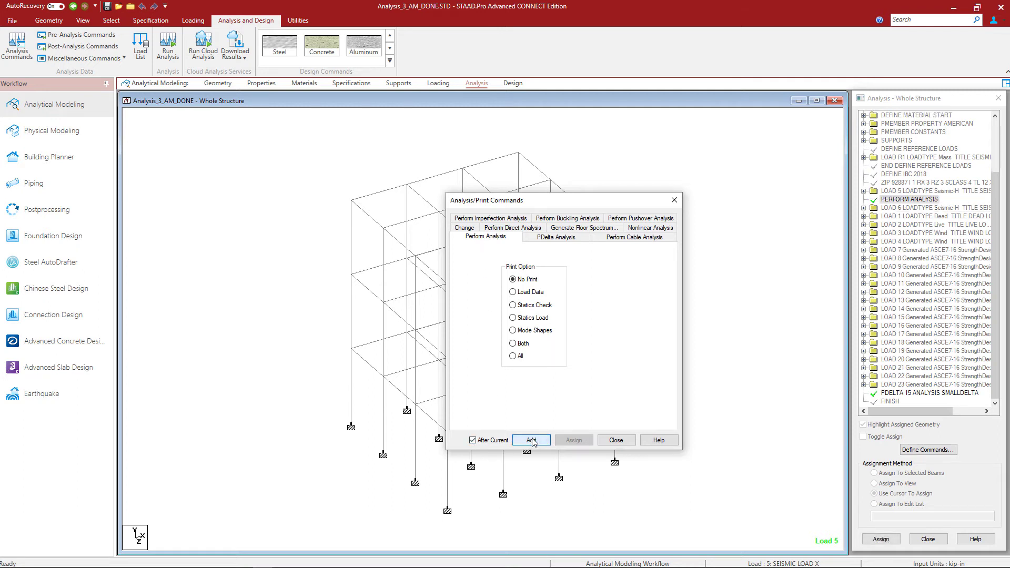
{"action": "left_click", "coordinate": [918, 201]}
{"action": "left_click", "coordinate": [615, 440]}
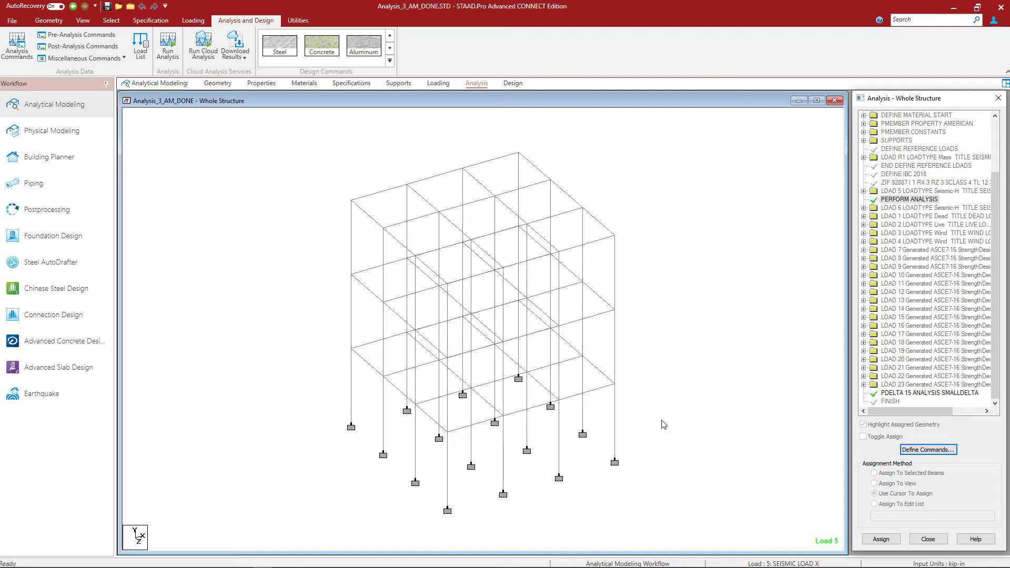
Add a CHANGE command after the current position, following load 5's PERFORM ANALYSIS.
{"action": "left_click", "coordinate": [900, 209]}
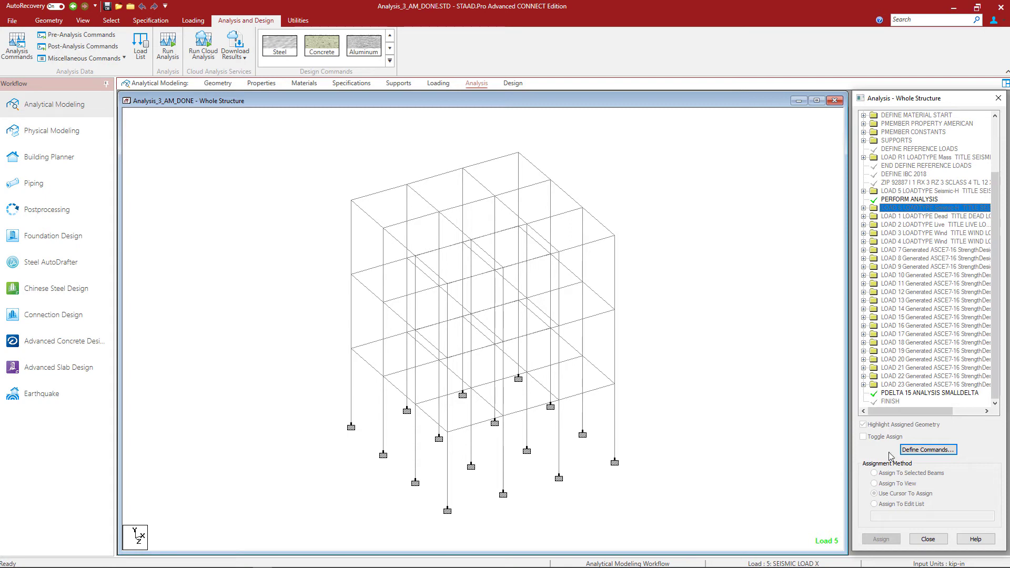
{"action": "left_click", "coordinate": [909, 451]}
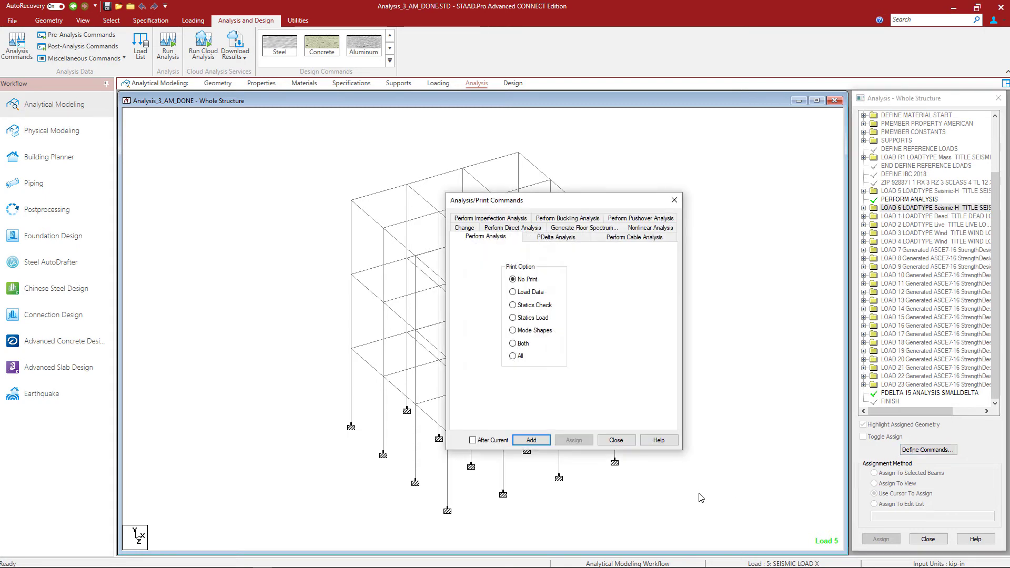
{"action": "left_click", "coordinate": [465, 227]}
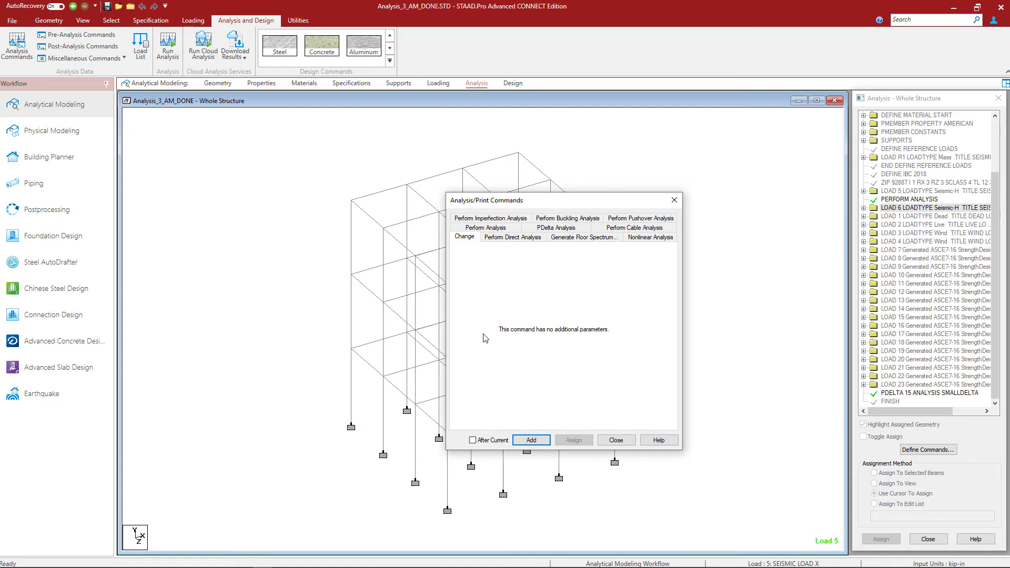
{"action": "left_click", "coordinate": [472, 441]}
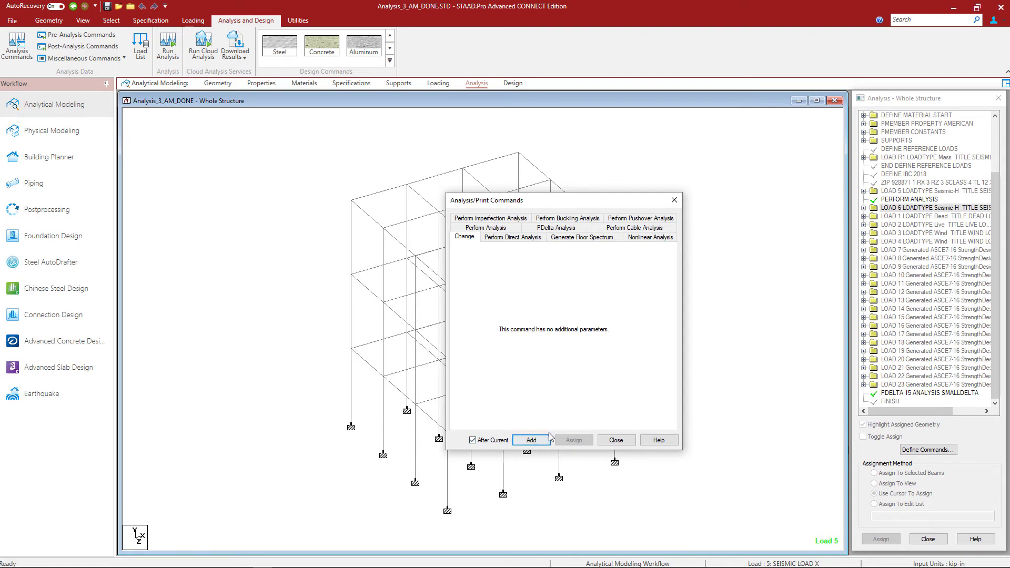
{"action": "left_click", "coordinate": [531, 441]}
{"action": "left_click", "coordinate": [614, 440]}
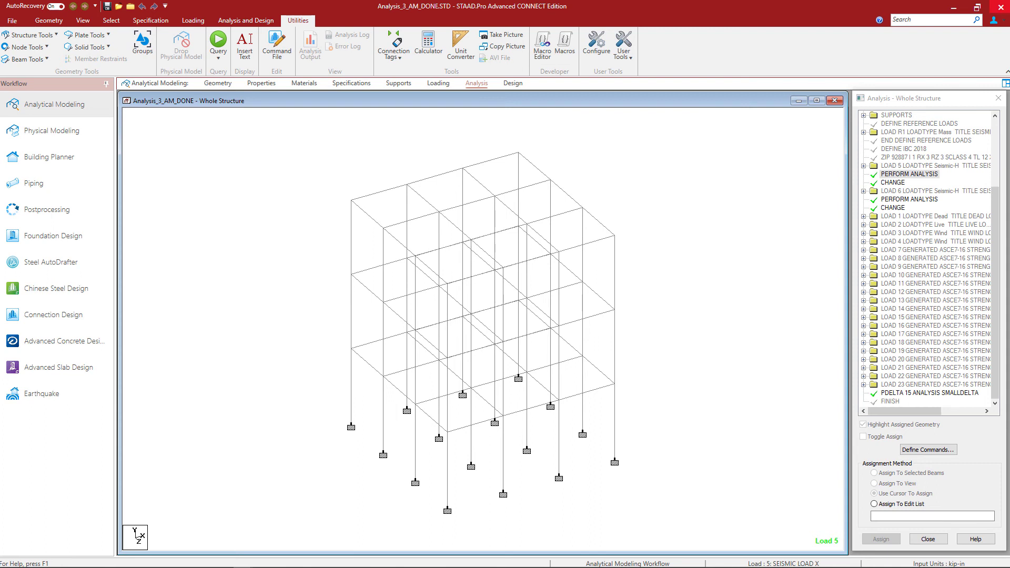
Switch to the Analysis and Design ribbon tab.
{"action": "left_click", "coordinate": [246, 20]}
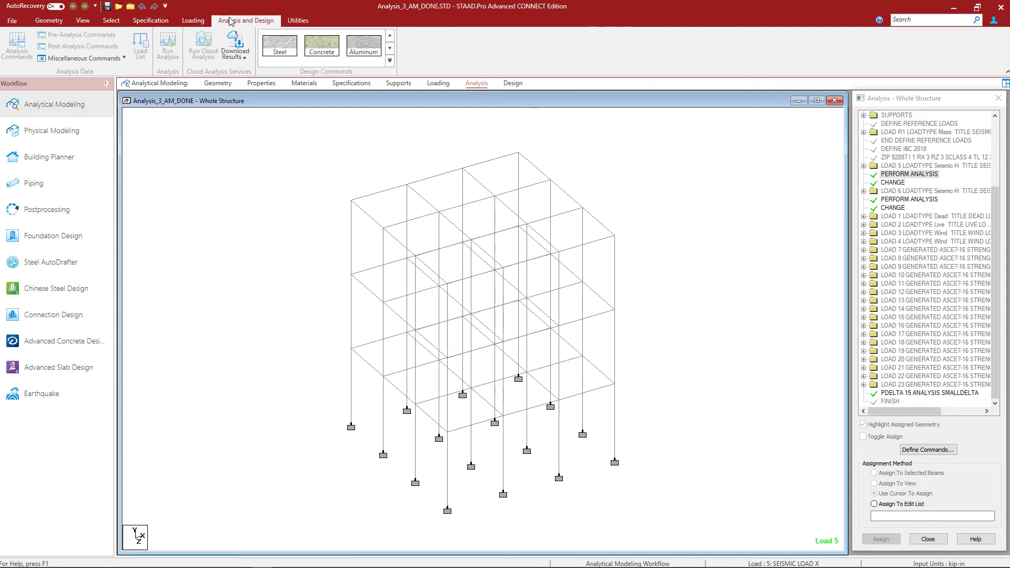
Enter 5 as Maximum Number of Loads in the Miscellaneous Commands Set NL dialog.
{"action": "left_click", "coordinate": [89, 58]}
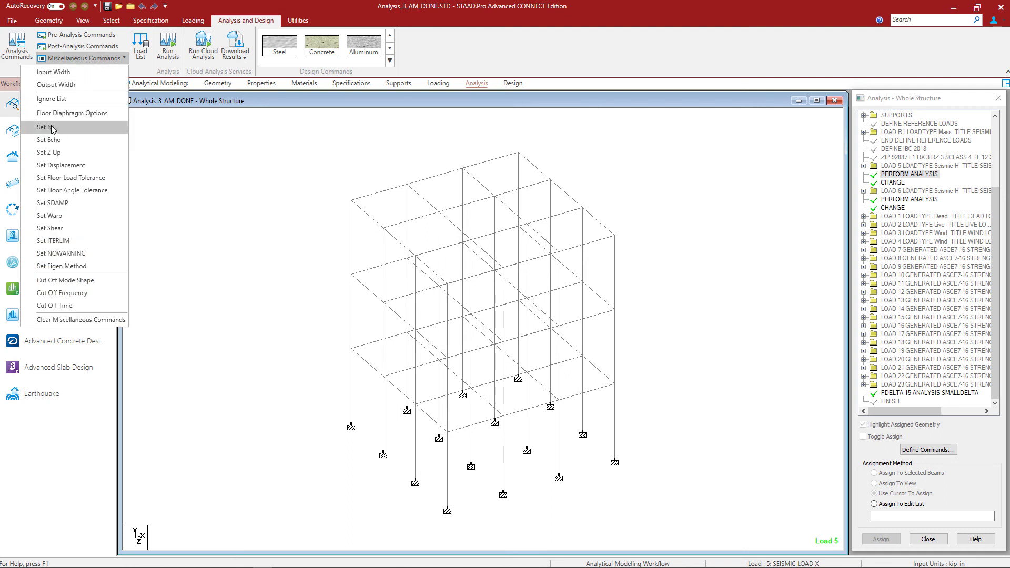
{"action": "left_click", "coordinate": [52, 127]}
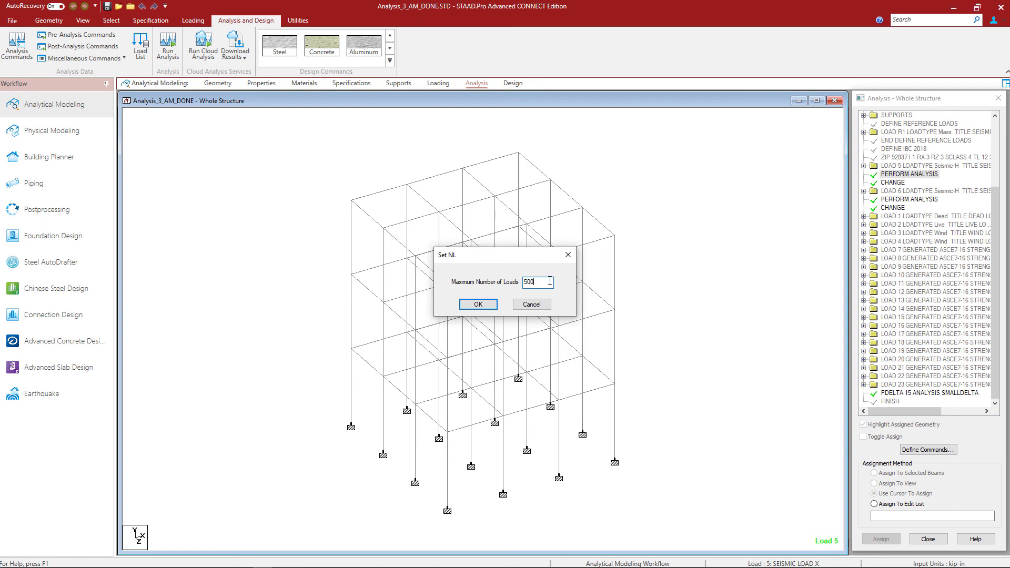
{"action": "type", "text": "5"}
{"action": "left_click", "coordinate": [478, 304]}
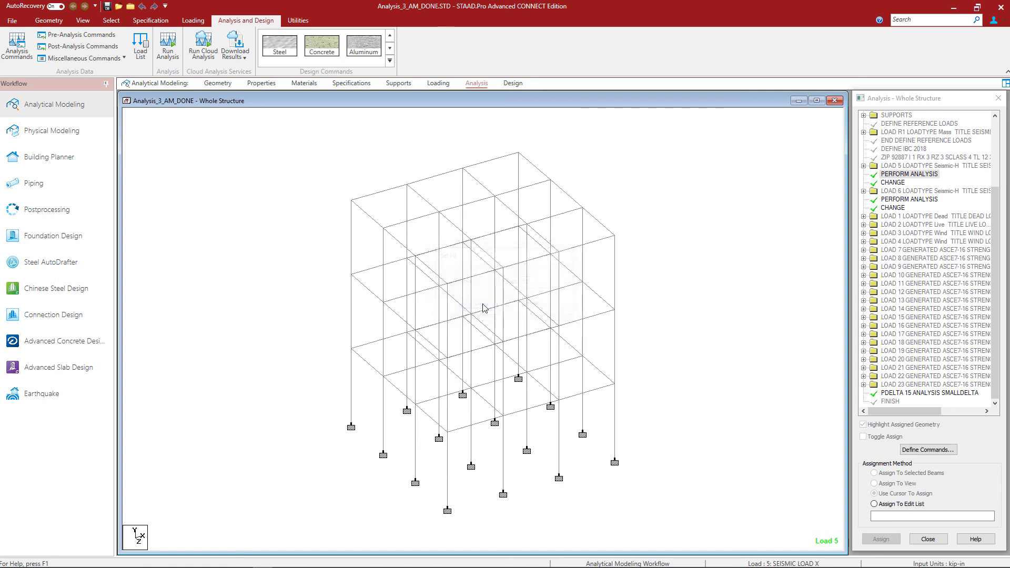